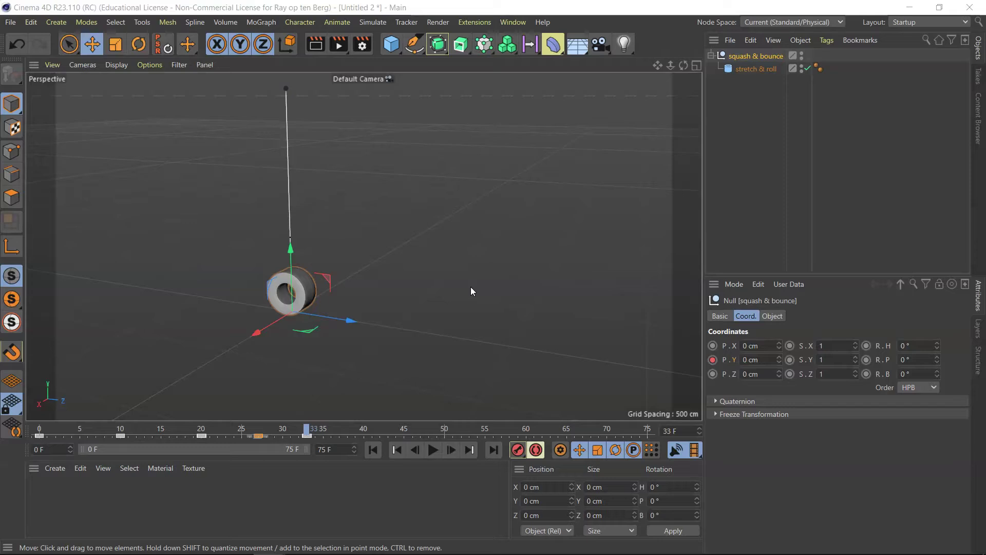
- Open the F-Curve timeline for the squash & bounce null and move its window over the viewport
{"action": "left_click", "coordinate": [512, 22]}
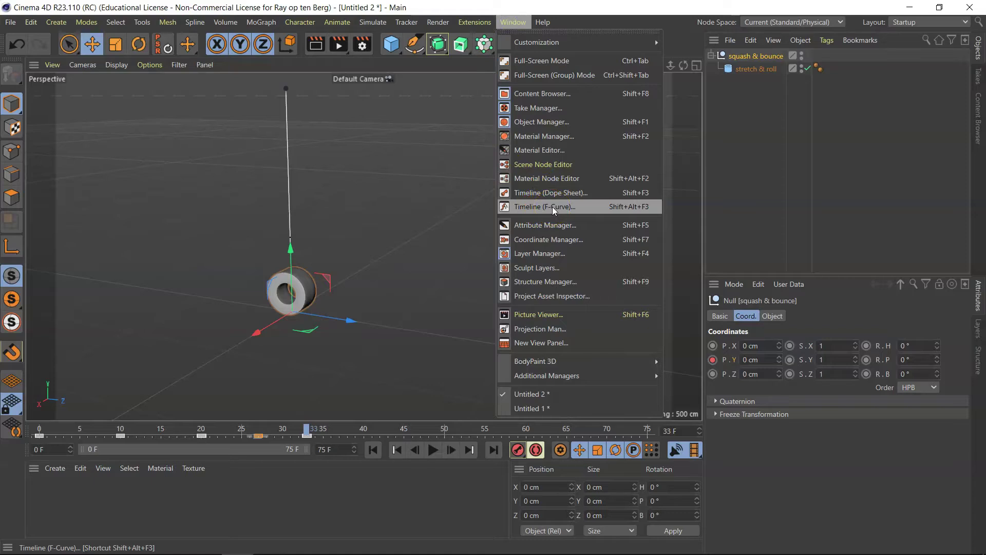
{"action": "left_click", "coordinate": [615, 207]}
{"action": "left_click", "coordinate": [602, 205]}
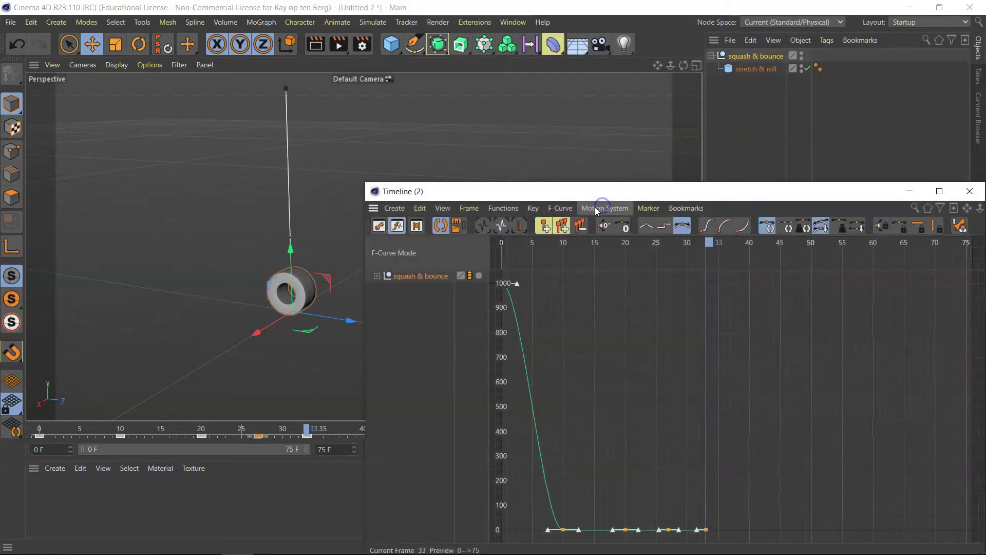
{"action": "left_click_drag", "start_coordinate": [591, 192], "coordinate": [368, 97]}
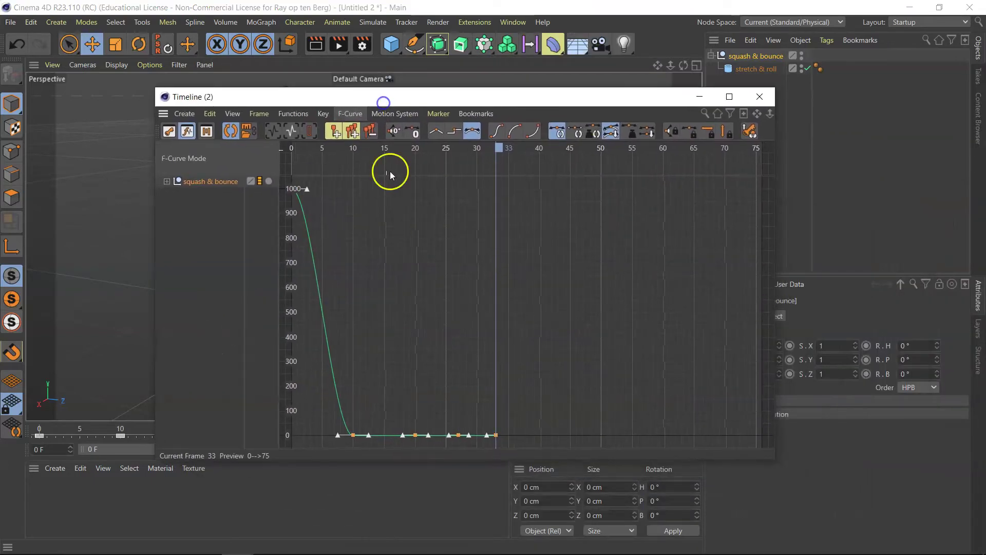
- Look at the timeline's Dope Sheet, F-Curve and Motion modes one after another
{"action": "left_click", "coordinate": [170, 131]}
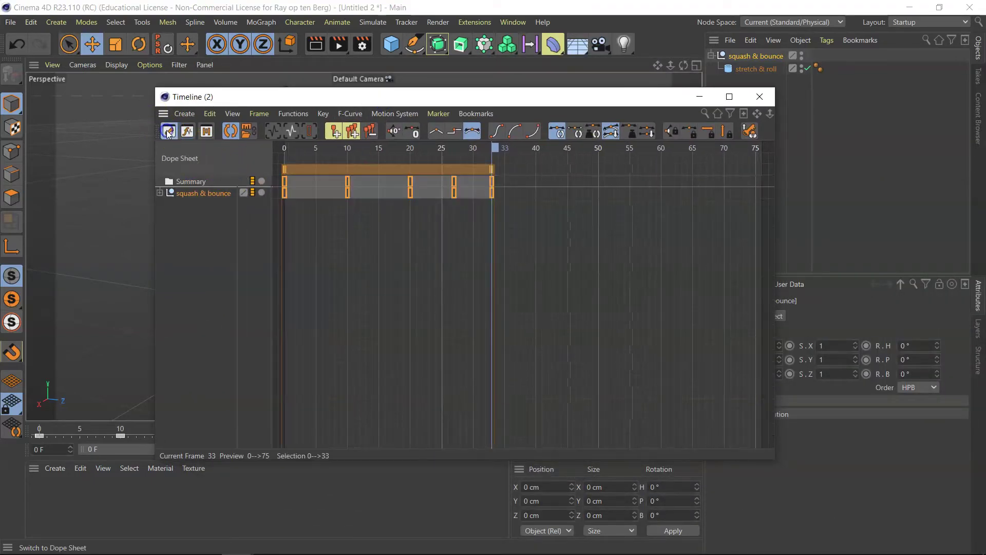
{"action": "left_click", "coordinate": [187, 131]}
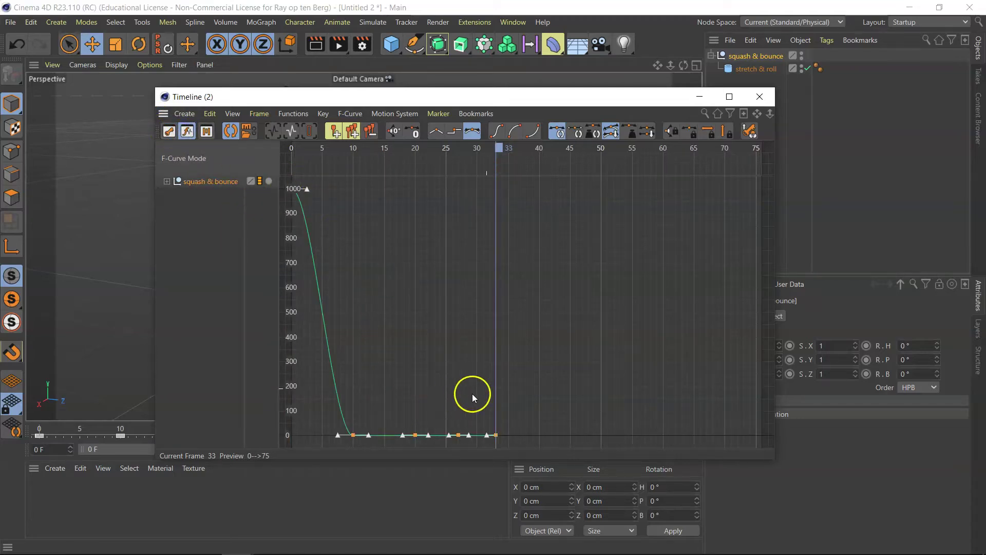
{"action": "left_click", "coordinate": [207, 131]}
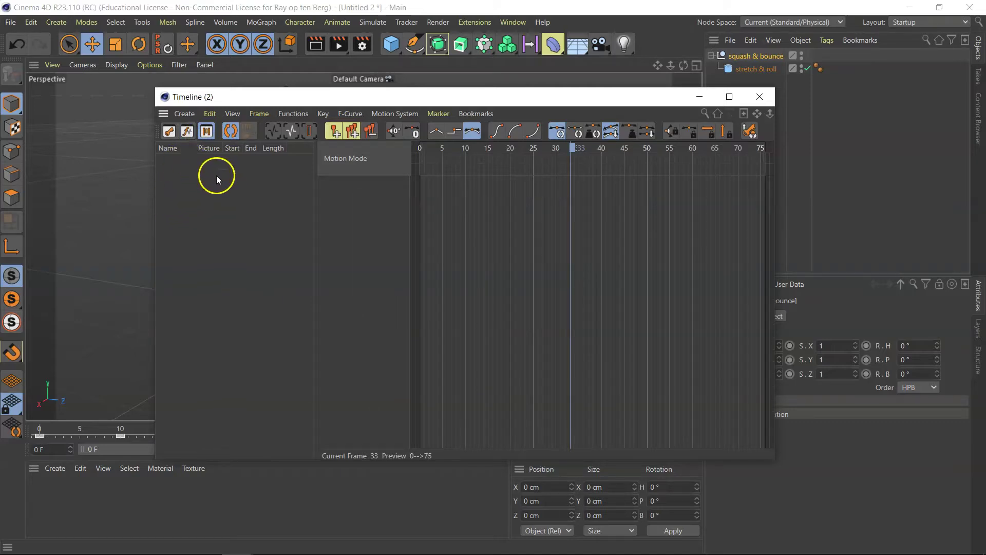
- Show the Dope Sheet and expand the squash & bounce object down to its Position Y track
{"action": "left_click", "coordinate": [170, 132]}
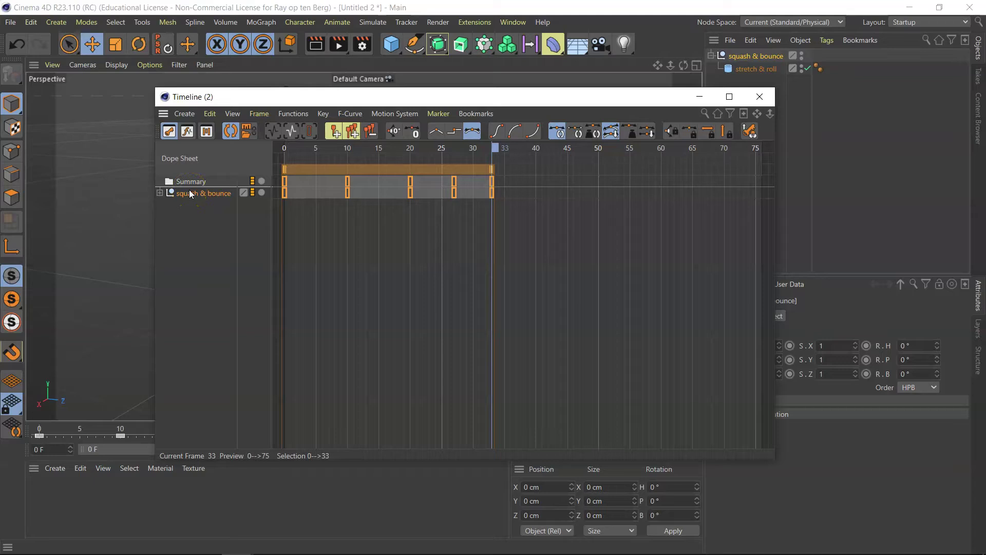
{"action": "left_click", "coordinate": [314, 209]}
{"action": "left_click", "coordinate": [160, 193]}
{"action": "left_click", "coordinate": [167, 204]}
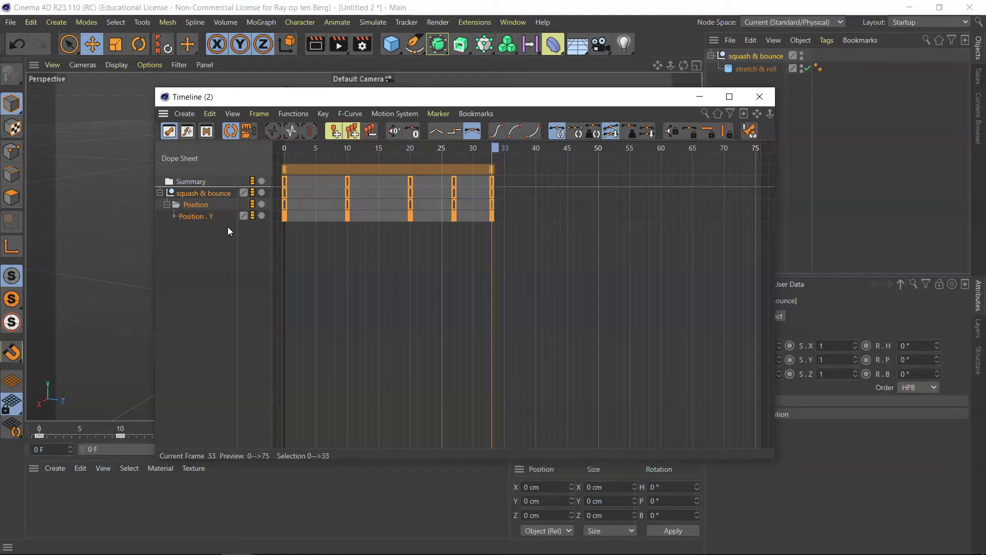
- Switch the timeline to F-Curve mode, enlarge its window and frame the whole Position Y curve
{"action": "left_click", "coordinate": [189, 132]}
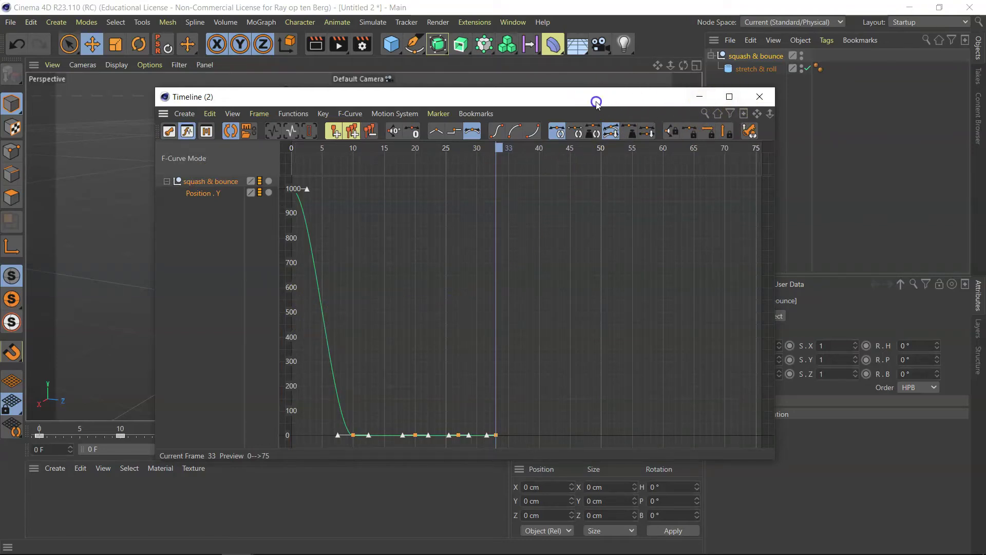
{"action": "left_click_drag", "start_coordinate": [596, 101], "coordinate": [561, 56]}
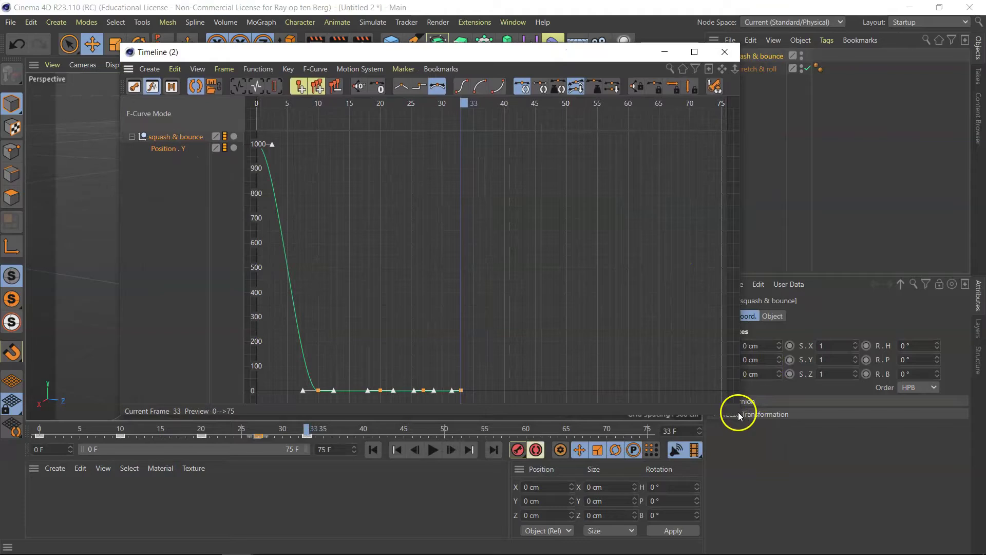
{"action": "left_click_drag", "start_coordinate": [742, 416], "coordinate": [876, 501]}
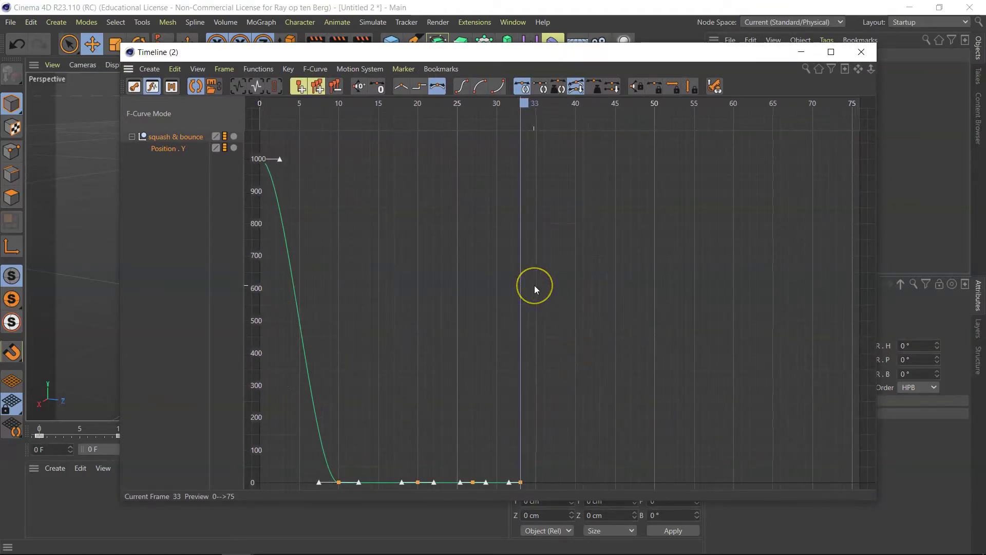
{"action": "key", "text": "h"}
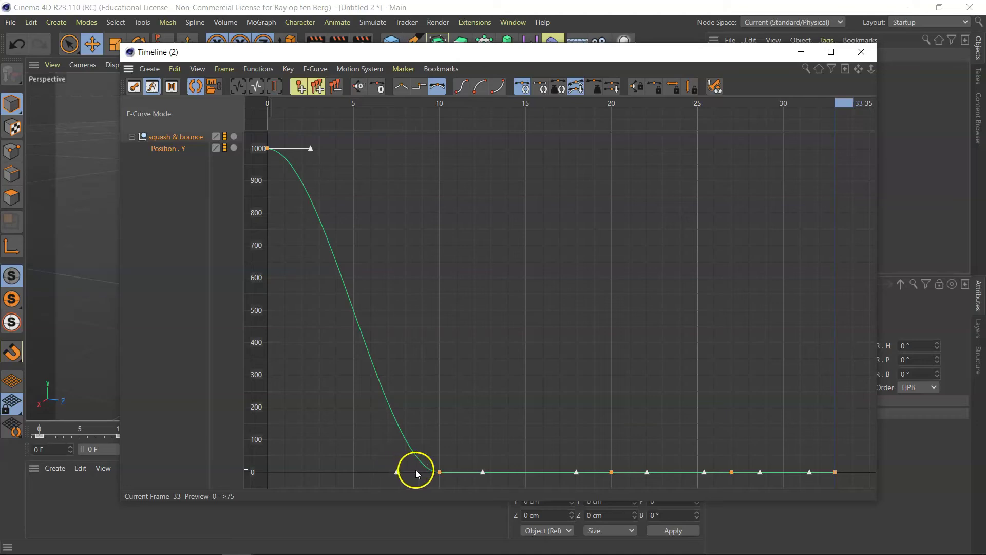
- Try to raise the incoming tangents of all selected Position Y keys, and undo the change
{"action": "left_click_drag", "start_coordinate": [414, 476], "coordinate": [470, 467]}
{"action": "left_click_drag", "start_coordinate": [486, 472], "coordinate": [464, 473]}
{"action": "left_click", "coordinate": [437, 471]}
{"action": "left_click", "coordinate": [397, 471]}
{"action": "left_click_drag", "start_coordinate": [396, 471], "coordinate": [408, 448]}
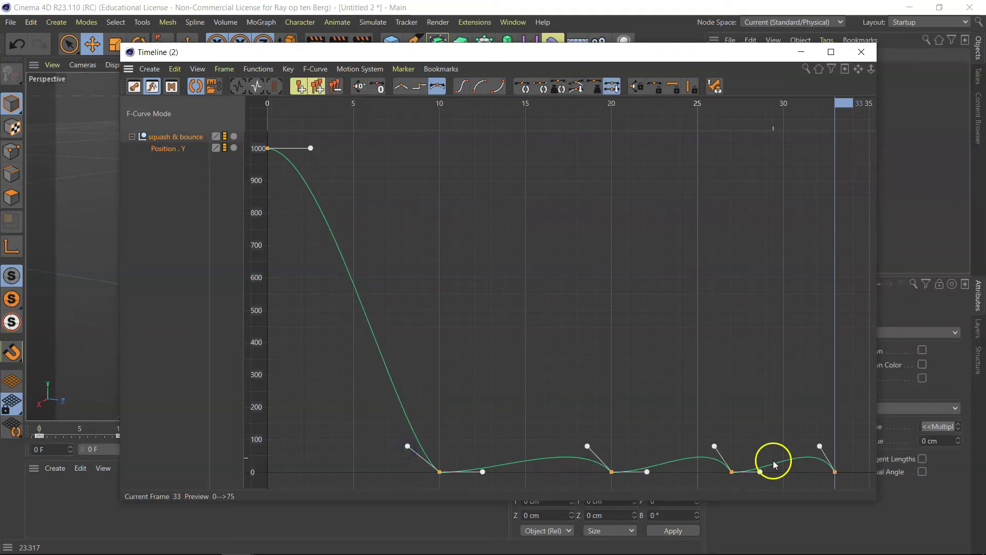
{"action": "key", "text": "ctrl+z"}
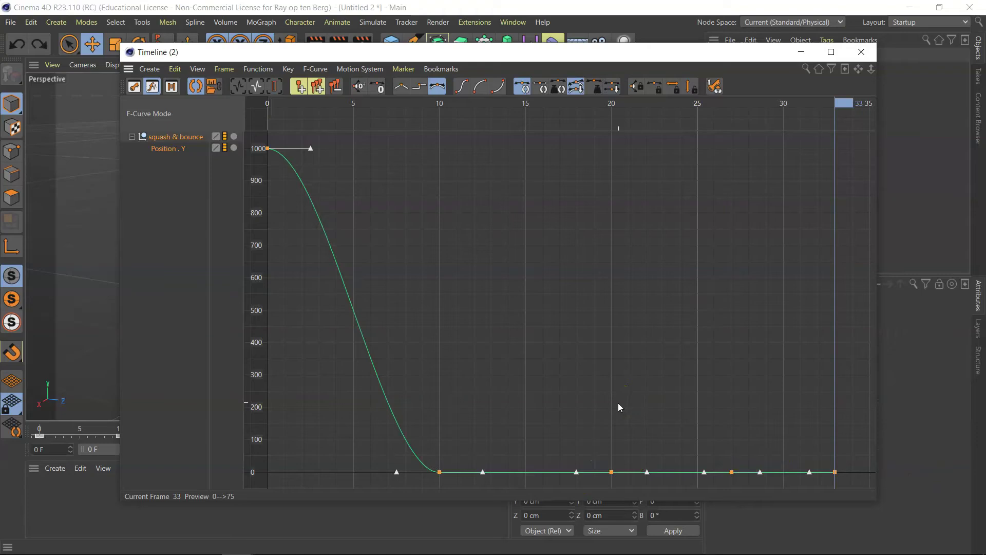
- Break the frame 10 key's tangents and pull both vertical, the left to about 505 cm and the right to about 340 cm
{"action": "left_click", "coordinate": [440, 472]}
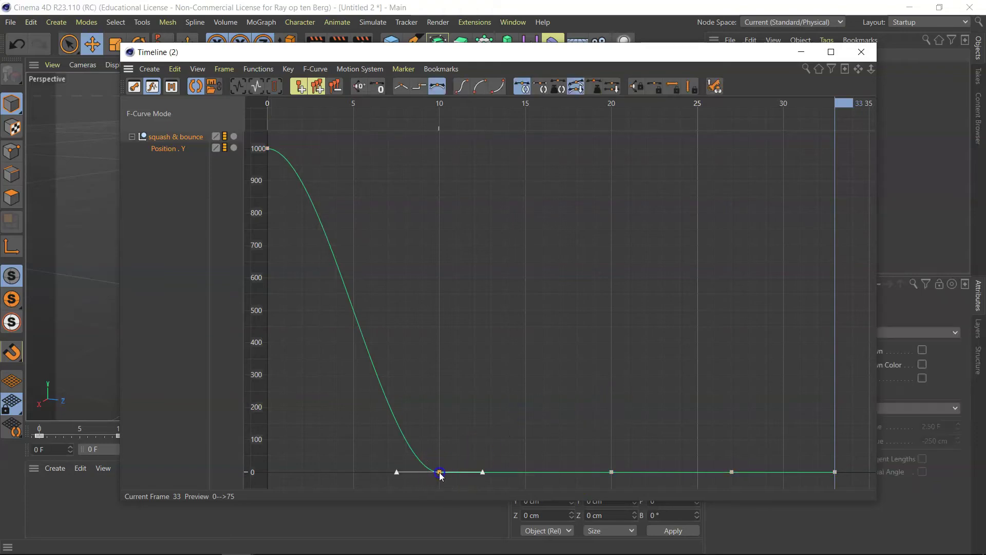
{"action": "left_click_drag", "start_coordinate": [401, 472], "coordinate": [442, 312]}
{"action": "left_click", "coordinate": [455, 322]}
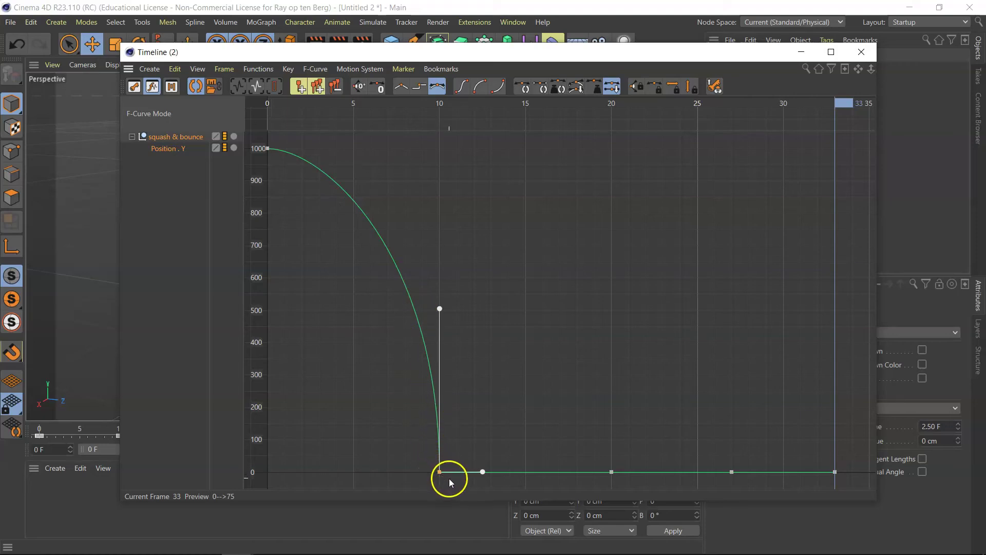
{"action": "left_click", "coordinate": [517, 473]}
{"action": "left_click", "coordinate": [484, 466]}
{"action": "left_click", "coordinate": [482, 471]}
{"action": "left_click_drag", "start_coordinate": [482, 472], "coordinate": [441, 363]}
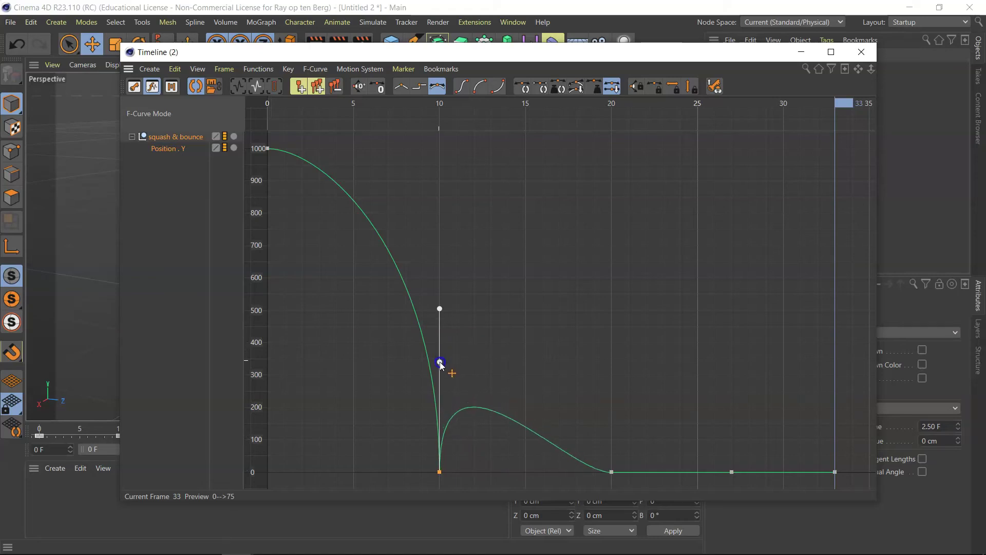
- Break the frame 20 key's tangents and pull both vertical, the left to about 415 cm and the right to about 280 cm
{"action": "left_click", "coordinate": [612, 472]}
{"action": "left_click_drag", "start_coordinate": [575, 470], "coordinate": [617, 340]}
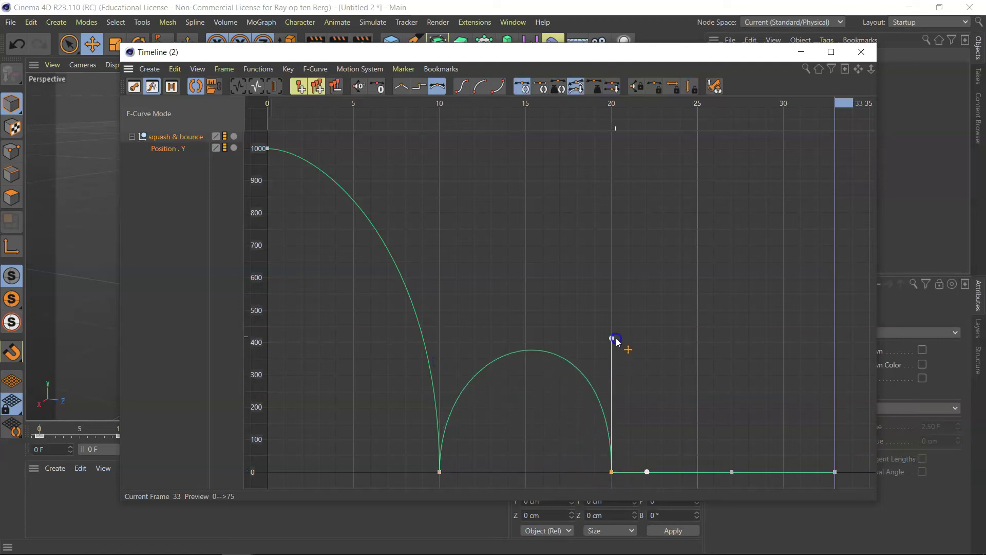
{"action": "left_click", "coordinate": [674, 461]}
{"action": "left_click", "coordinate": [646, 471]}
{"action": "left_click_drag", "start_coordinate": [646, 471], "coordinate": [612, 385]}
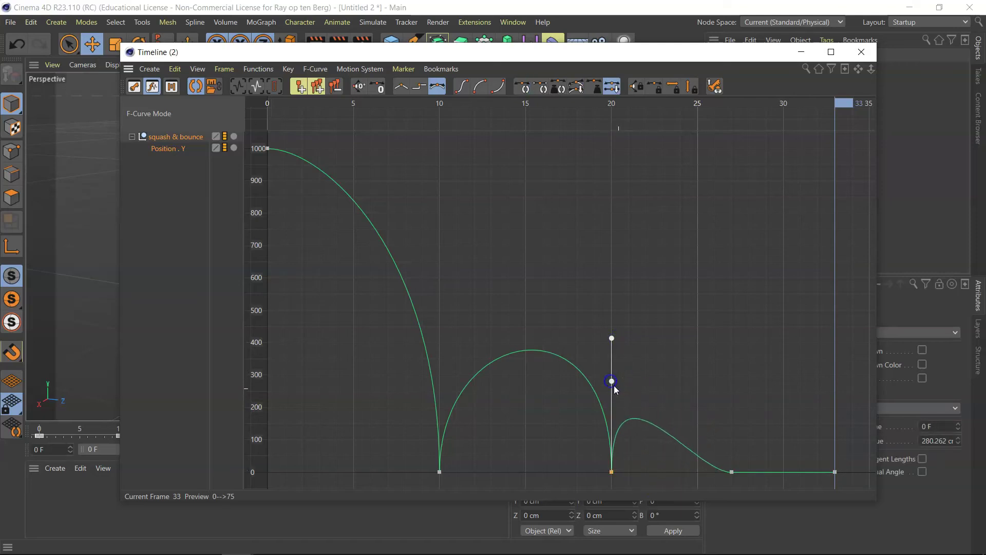
- Pull the frame 27 key's left tangent vertical to about 310 cm and lower the frame 20 key's right tangent to about 203 cm
{"action": "left_click", "coordinate": [732, 471]}
{"action": "left_click_drag", "start_coordinate": [704, 471], "coordinate": [748, 379]}
{"action": "left_click", "coordinate": [612, 472]}
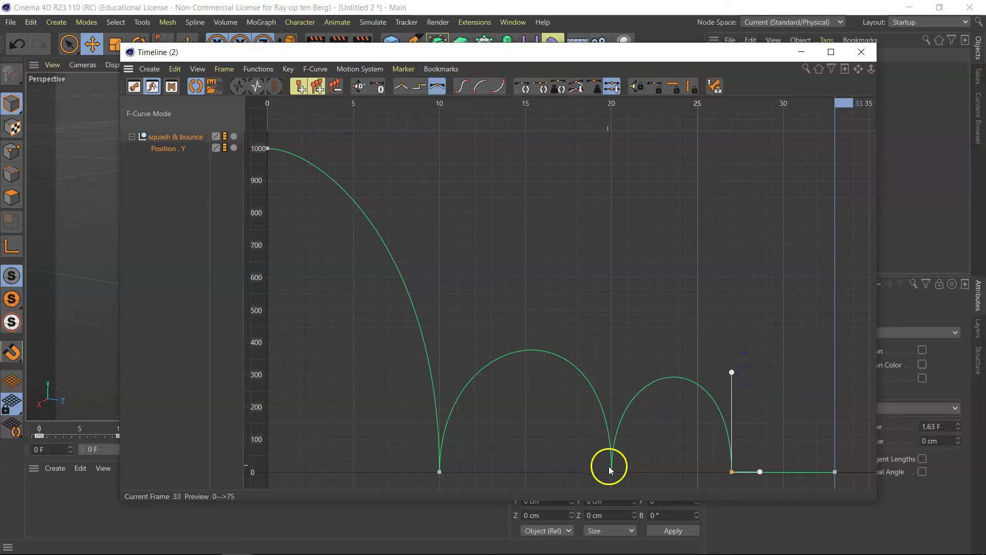
{"action": "left_click_drag", "start_coordinate": [611, 377], "coordinate": [612, 408]}
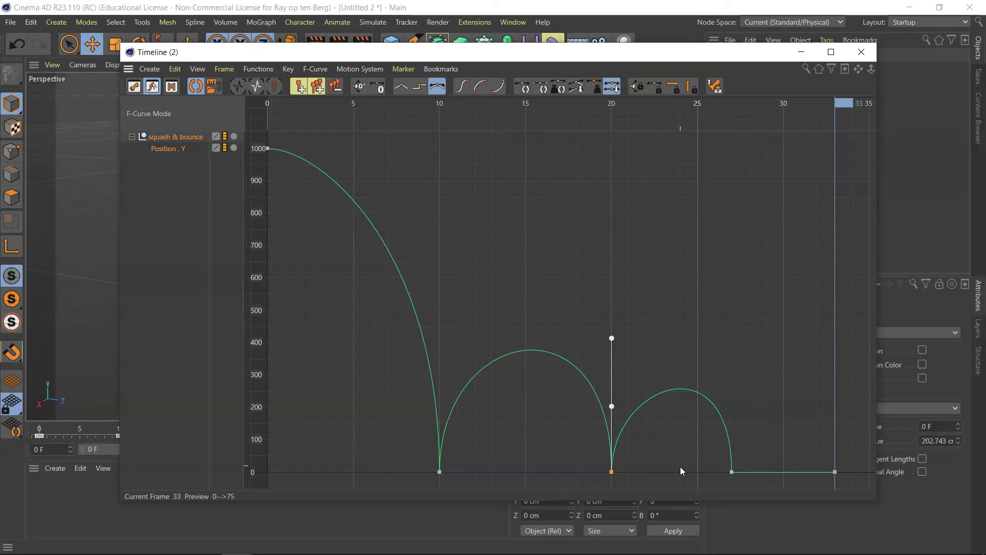
- Shape the last bounce with vertical inner tangents on the frame 27 and 33 keys, lowering frame 27's right tangent to about 113 cm
{"action": "left_click", "coordinate": [734, 473]}
{"action": "left_click", "coordinate": [733, 472]}
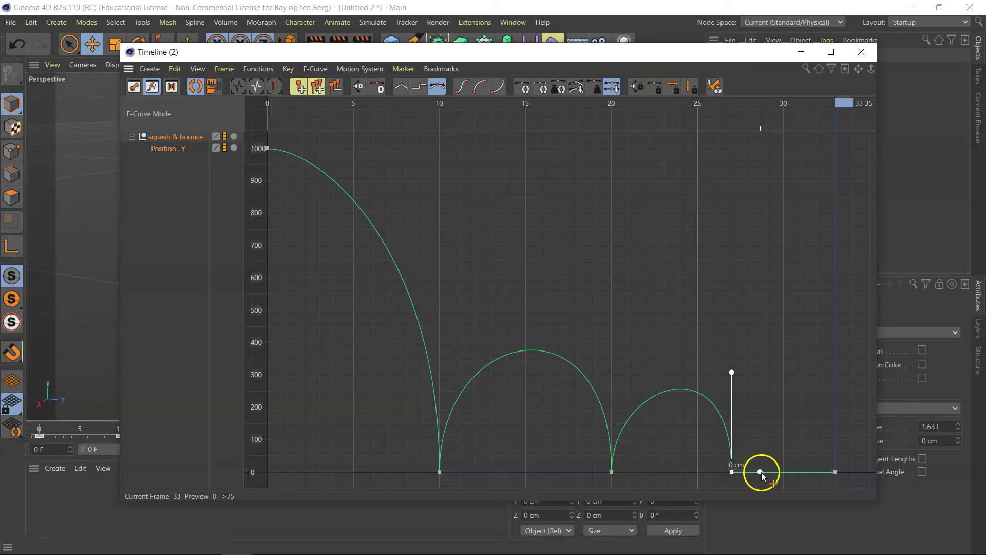
{"action": "left_click_drag", "start_coordinate": [761, 472], "coordinate": [734, 417]}
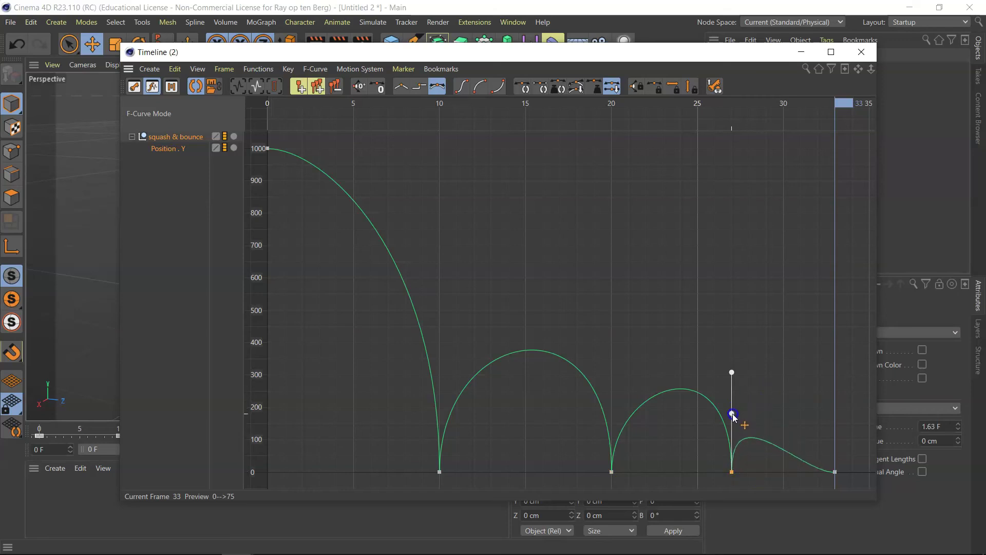
{"action": "left_click_drag", "start_coordinate": [825, 469], "coordinate": [840, 421]}
{"action": "left_click", "coordinate": [732, 471]}
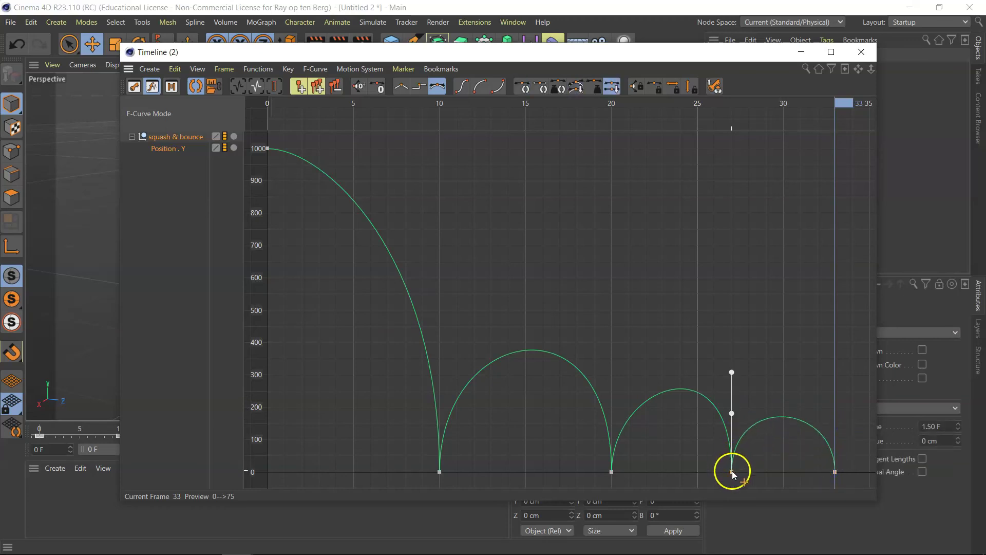
{"action": "left_click_drag", "start_coordinate": [732, 413], "coordinate": [732, 435]}
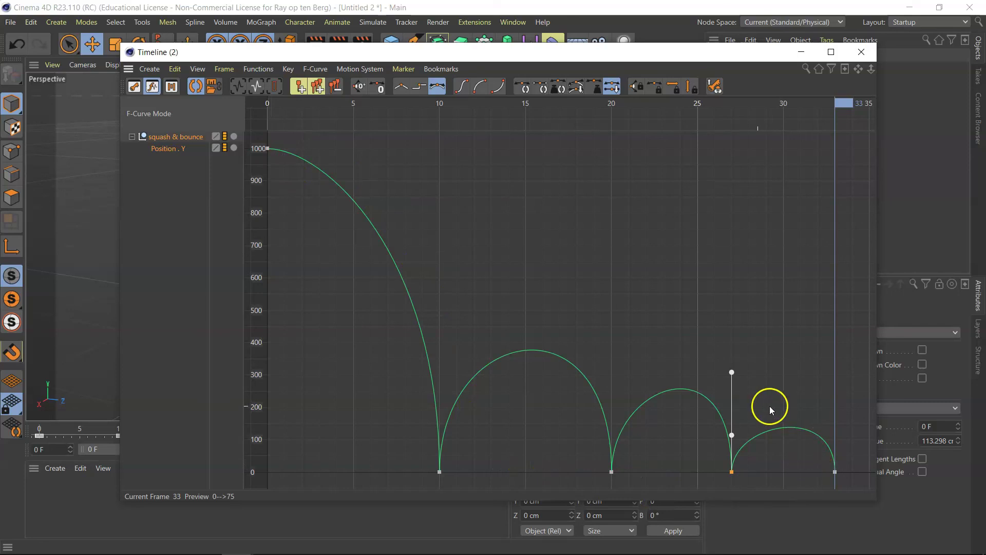
- Lower the frame 10 key's right tangent to about 278 cm and close the timeline window
{"action": "left_click", "coordinate": [440, 471]}
{"action": "left_click", "coordinate": [440, 362]}
{"action": "left_click_drag", "start_coordinate": [441, 363], "coordinate": [441, 383]}
{"action": "left_click", "coordinate": [619, 406]}
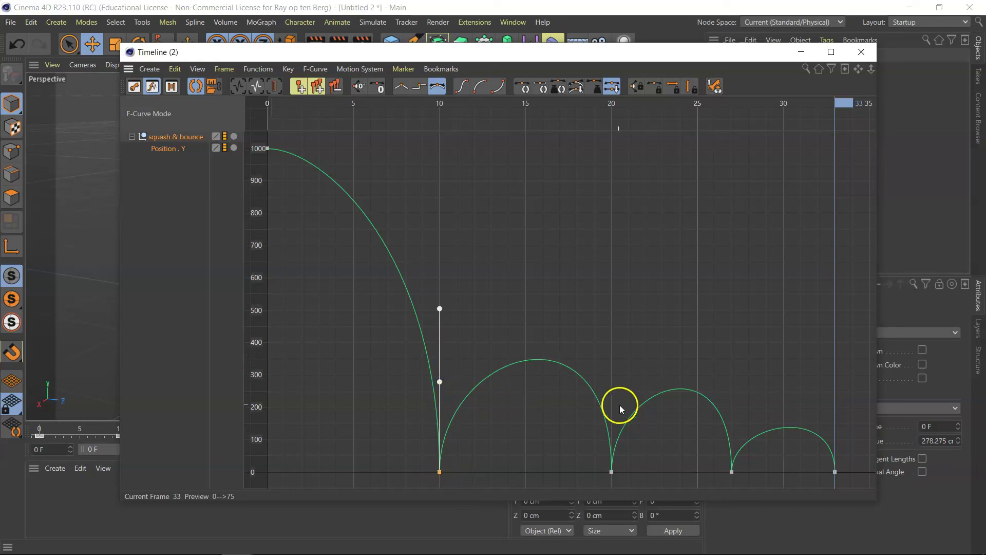
{"action": "left_click", "coordinate": [862, 54]}
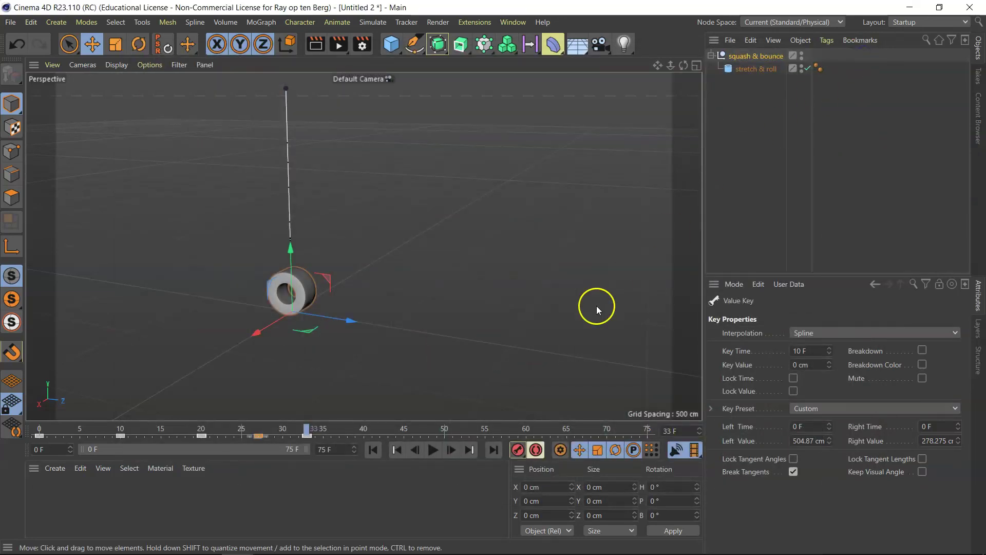
- Play the bounce animation from frame 0, rewind it, and scrub through to frame 35
{"action": "left_click_drag", "start_coordinate": [308, 431], "coordinate": [1, 448]}
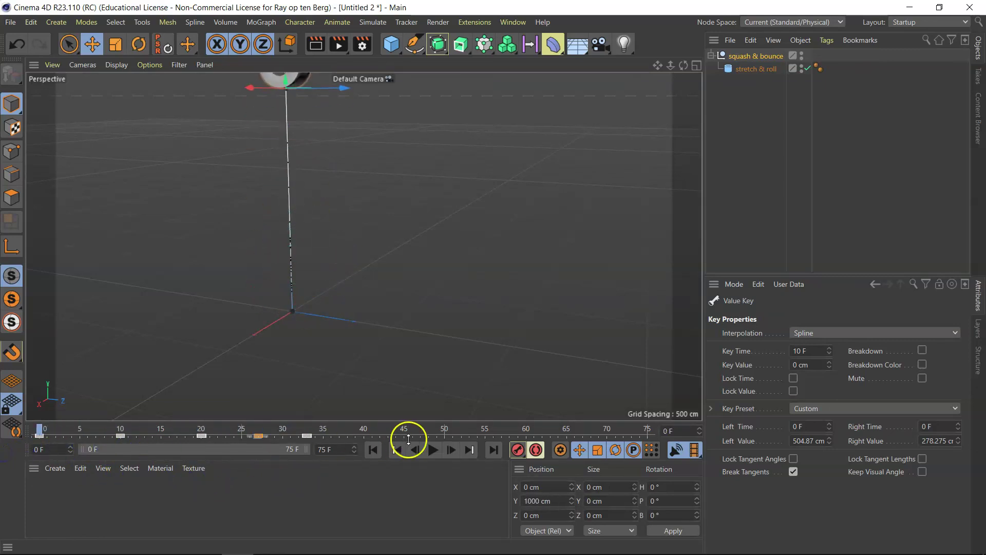
{"action": "left_click", "coordinate": [432, 449]}
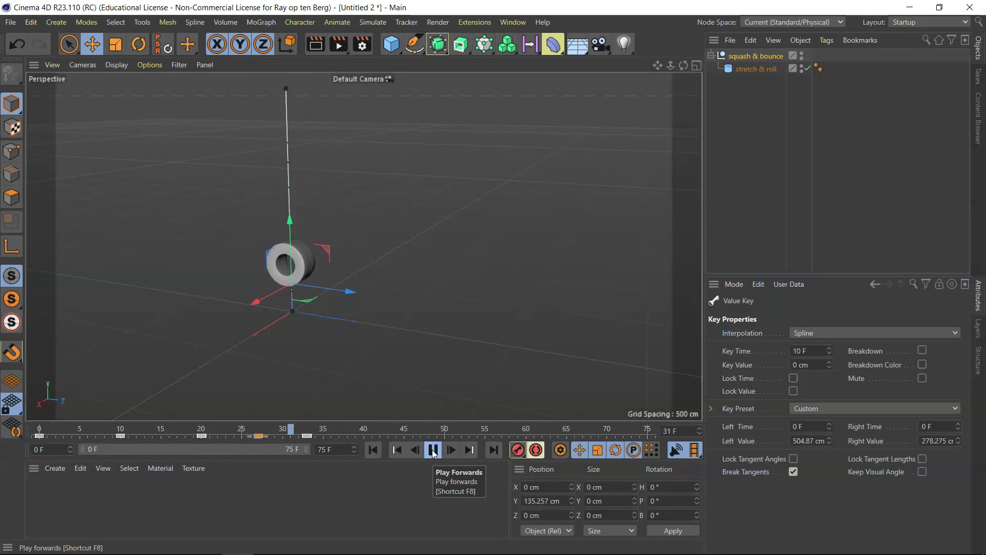
{"action": "left_click", "coordinate": [434, 450]}
{"action": "left_click", "coordinate": [373, 451]}
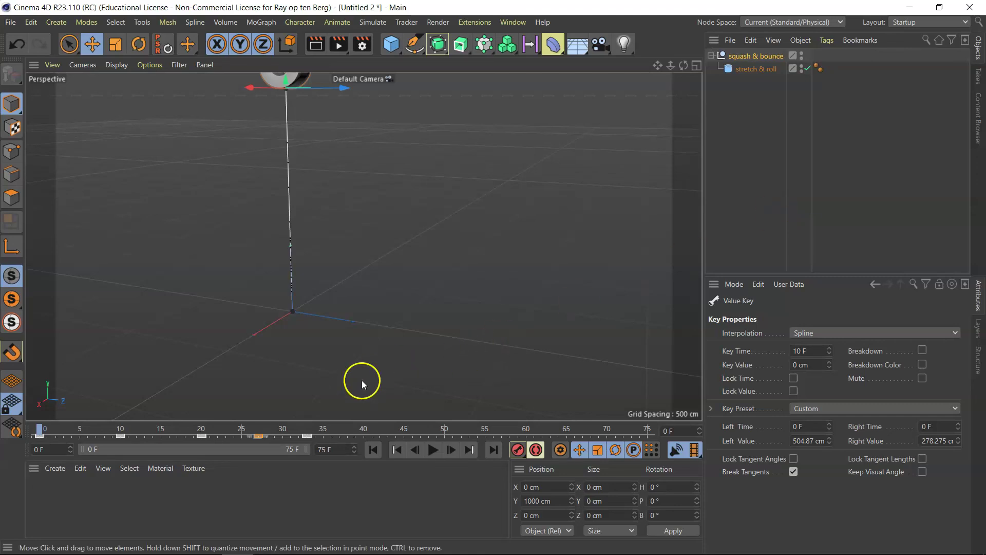
{"action": "left_click_drag", "start_coordinate": [50, 433], "coordinate": [318, 435]}
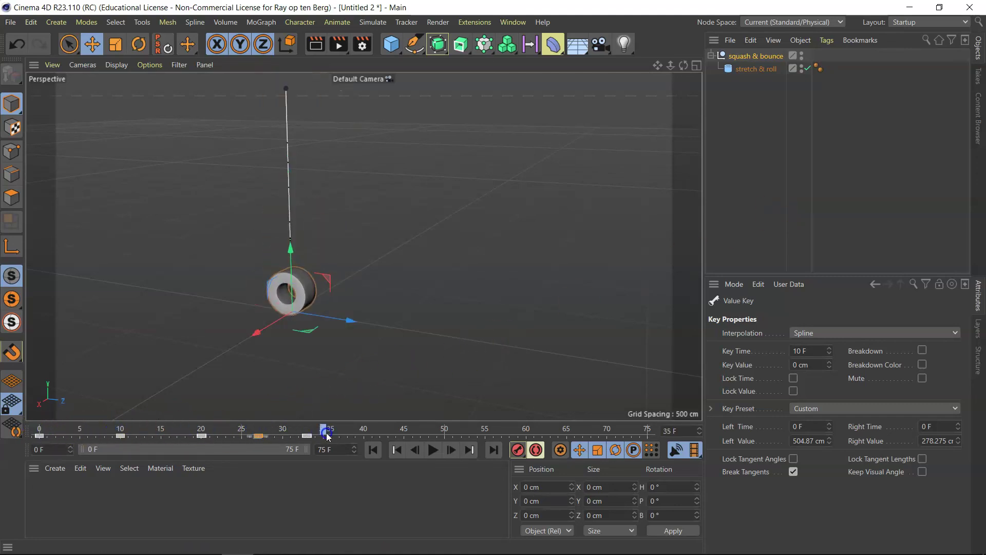